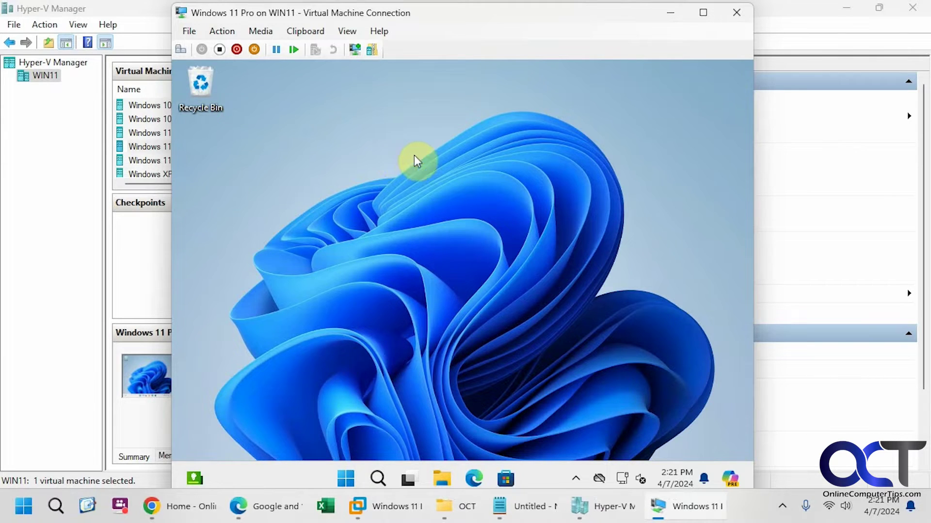
Create a new text document named 'Checkpoint' on the guest desktop, placed just below the Recycle Bin
click(347, 222)
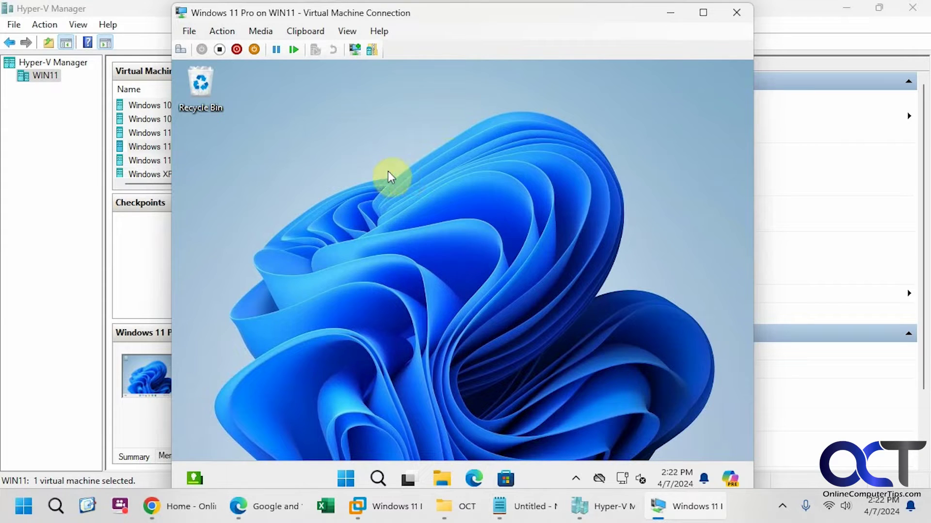
click(412, 202)
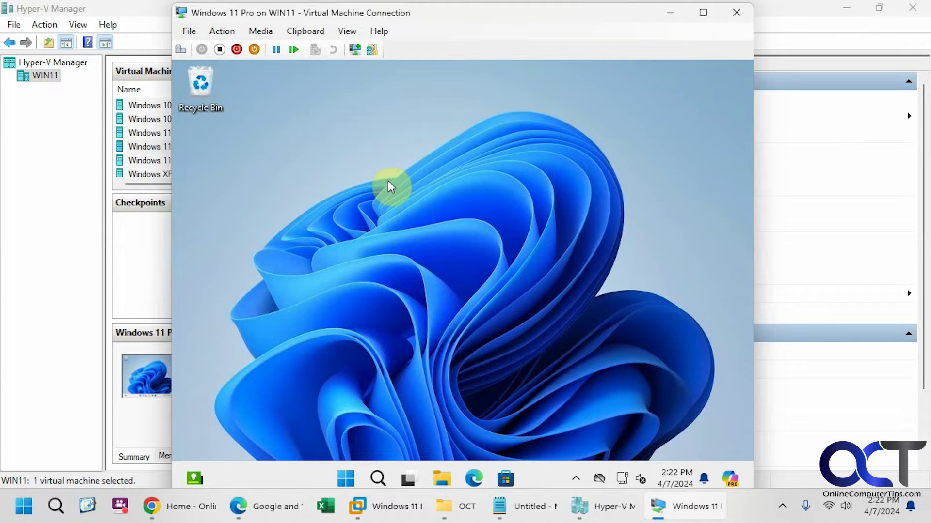
right_click(256, 175)
mouse_move(325, 264)
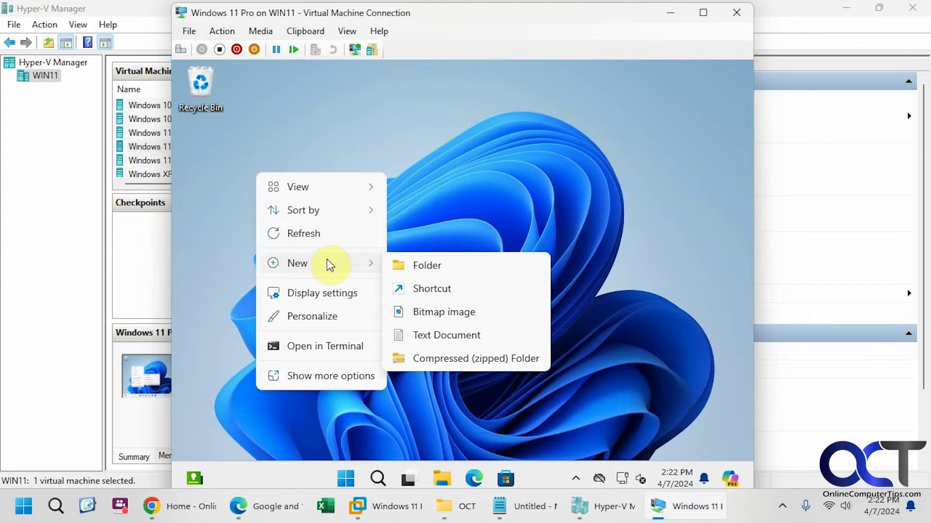
click(443, 334)
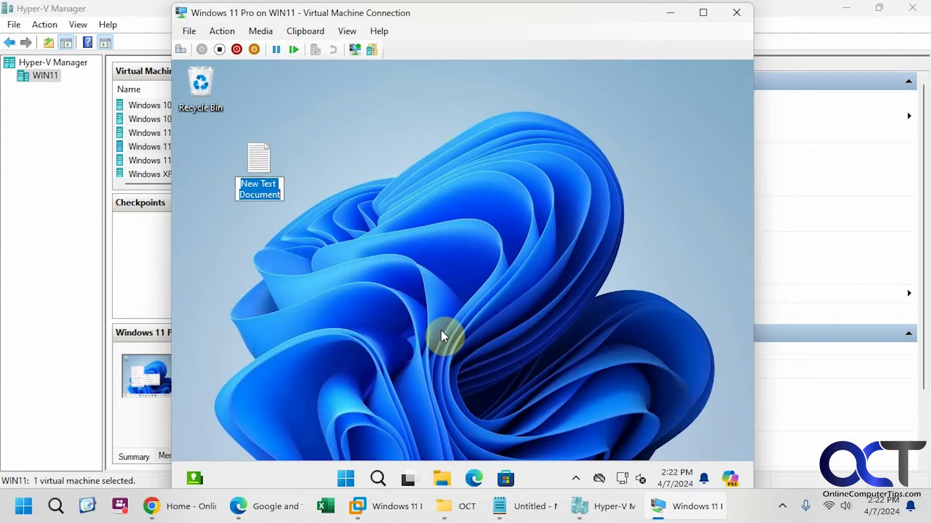
key(BackSpace)
text(Check)
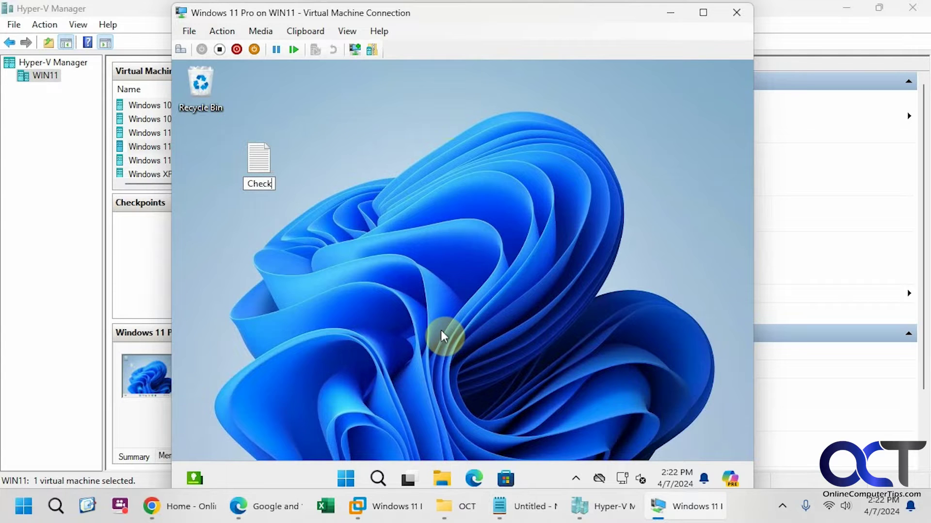
text(point)
key(Return)
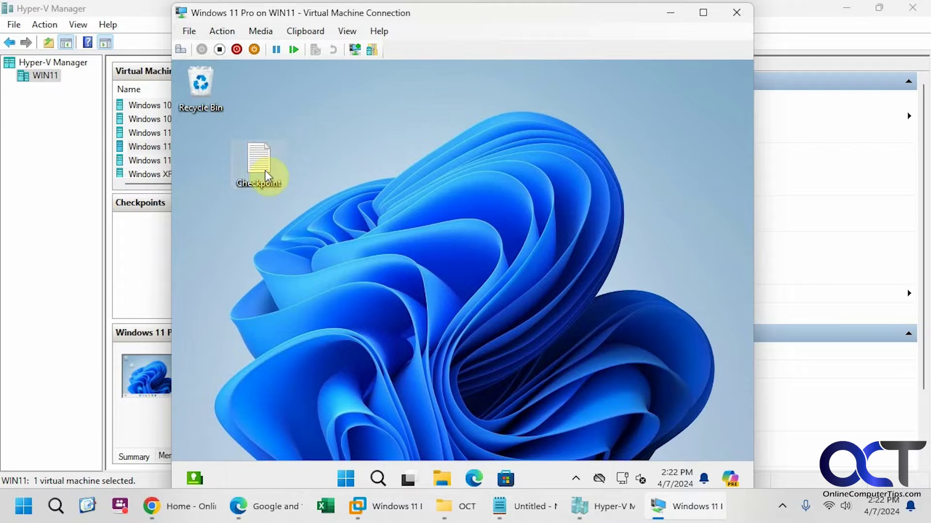
drag(261, 173, 206, 163)
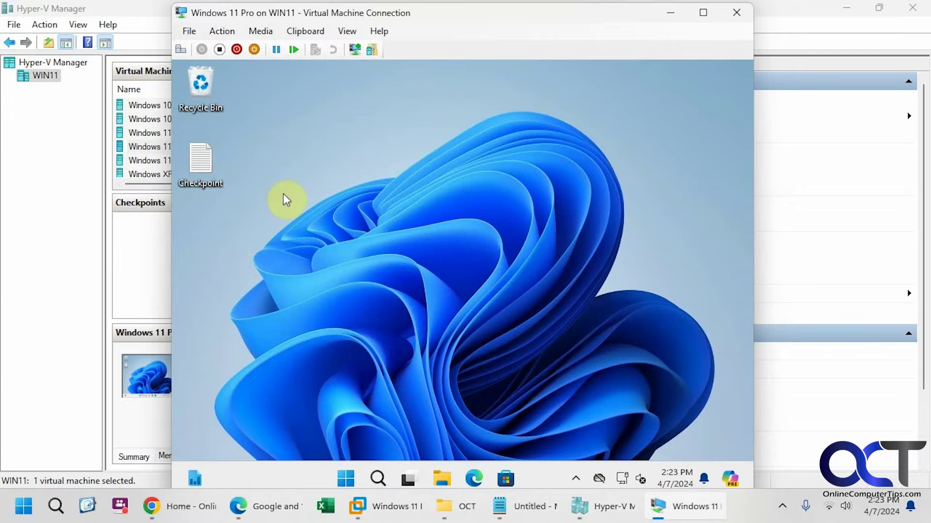
Take a checkpoint of the running Windows 11 Pro VM
click(679, 15)
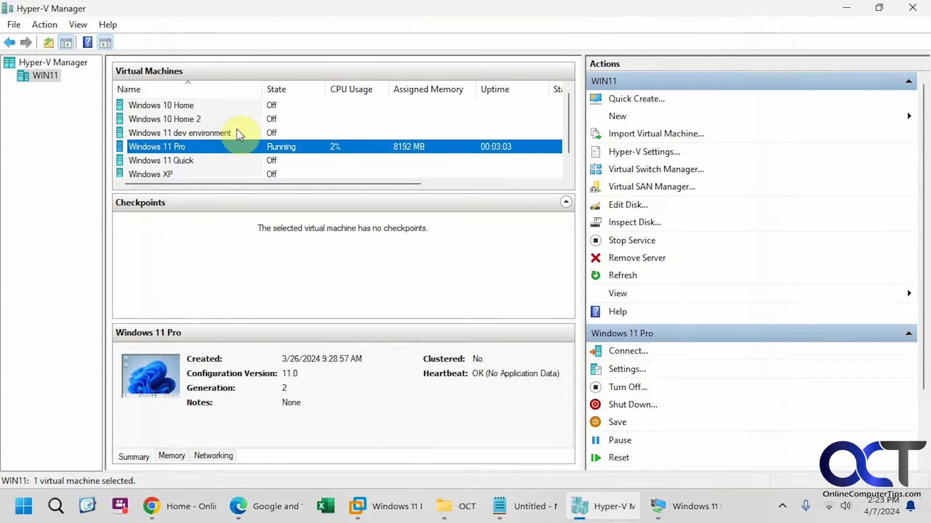
right_click(220, 147)
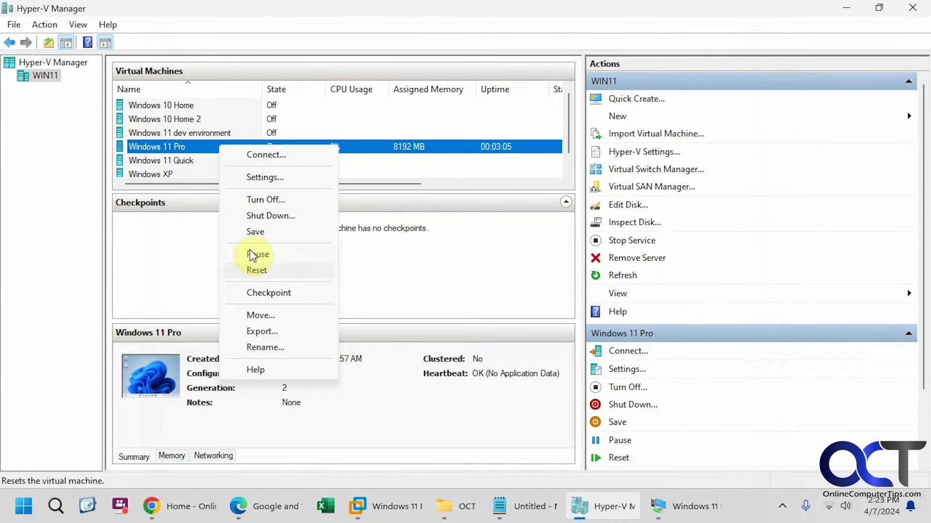
click(262, 293)
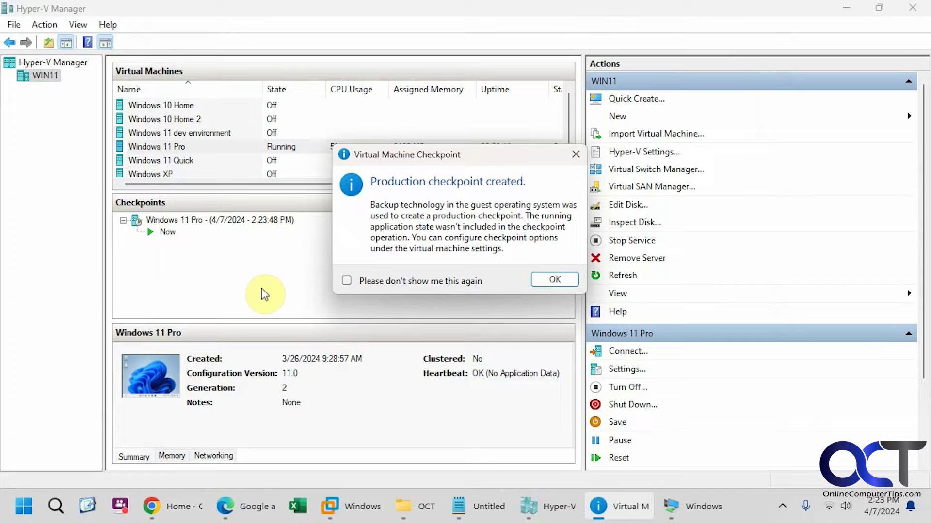
click(538, 280)
Rename the new checkpoint to 'For our clone'
click(250, 221)
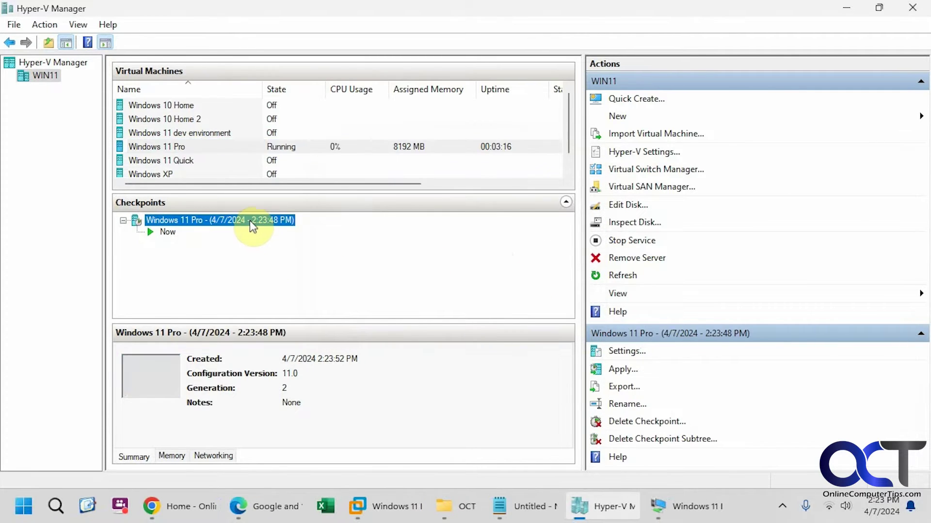
right_click(250, 222)
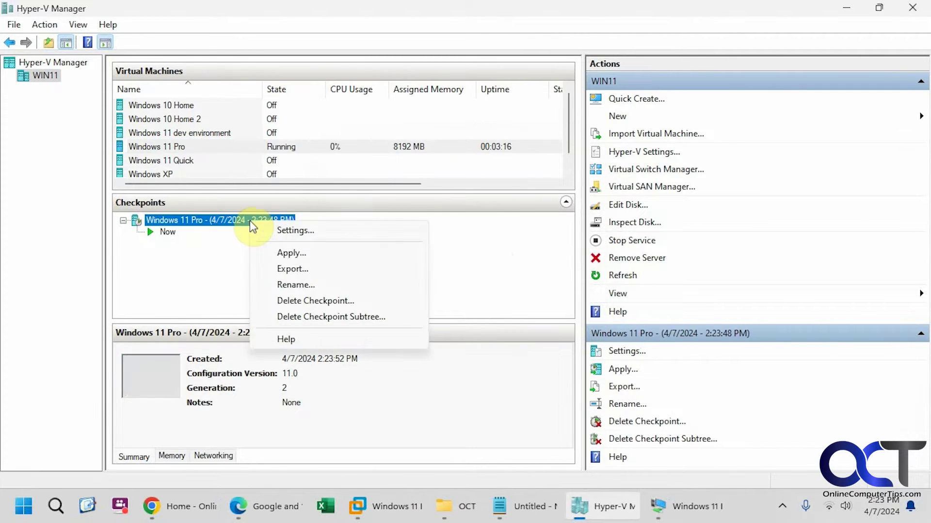
click(291, 285)
text(For our clone)
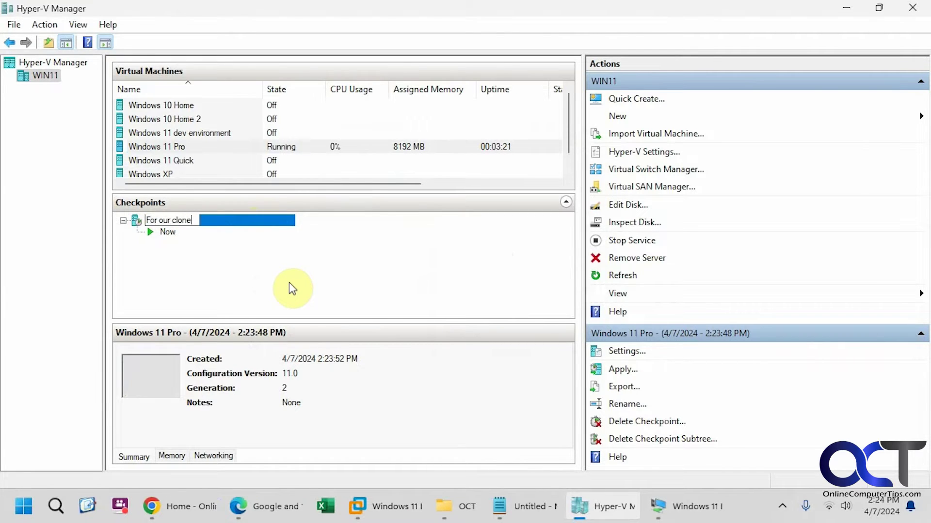
key(Return)
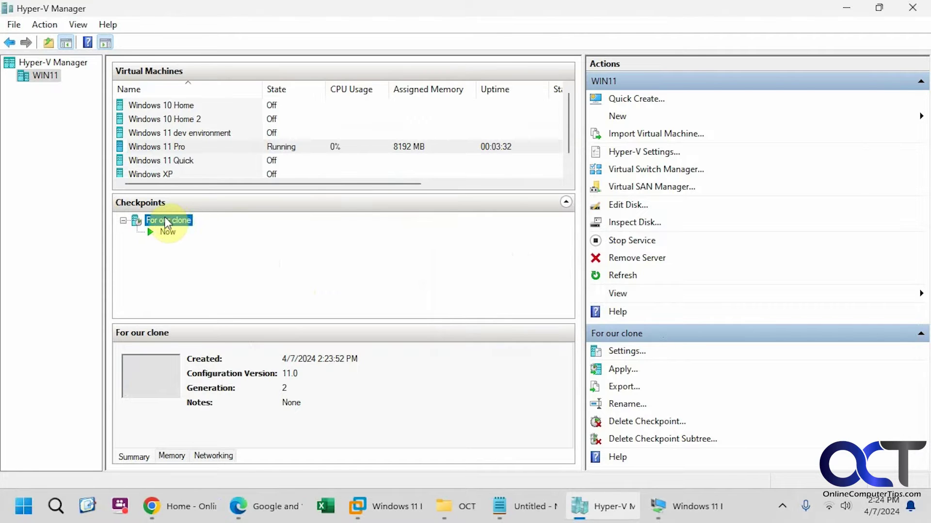
Export the 'For our clone' checkpoint to the D:\Exported VMs folder
click(624, 388)
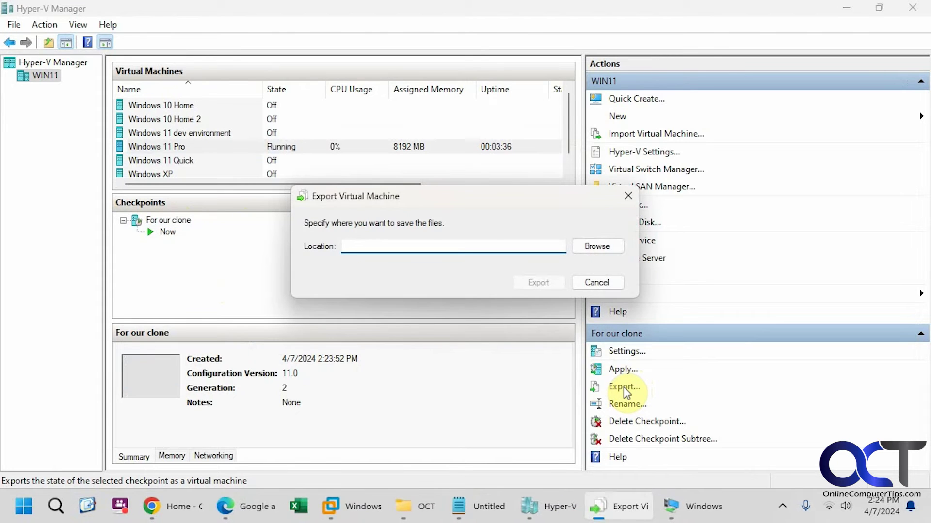
click(583, 247)
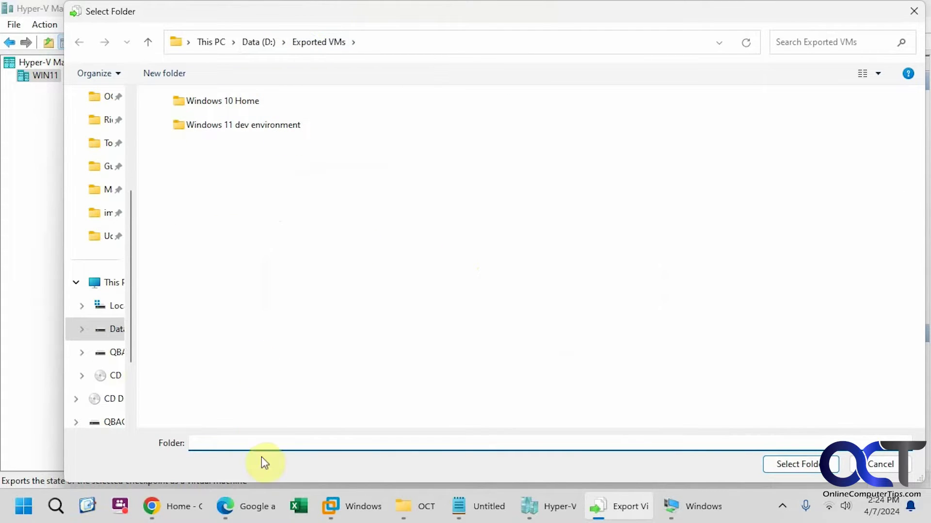
click(796, 465)
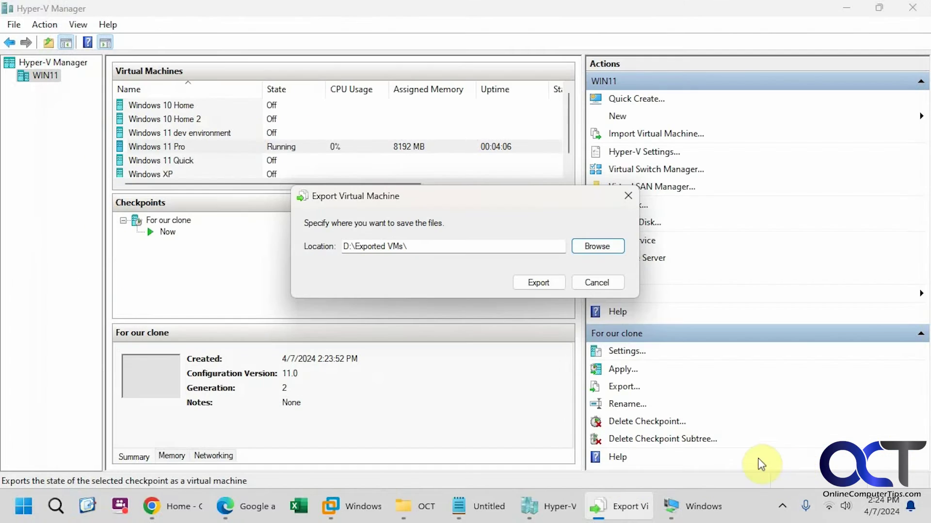
click(531, 287)
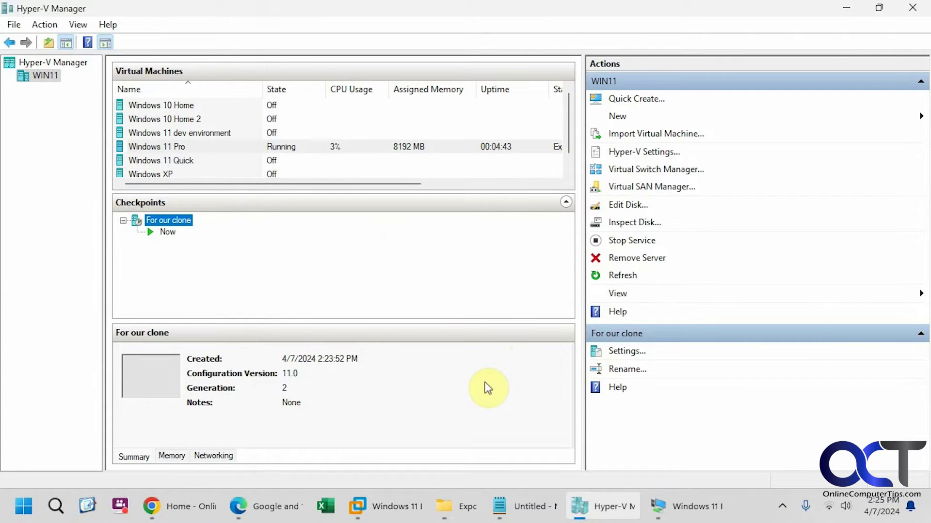
Inspect the exported Windows 11 Pro folder's Virtual Hard Disks and Virtual Machines subfolders, then return to Hyper-V Manager
click(455, 495)
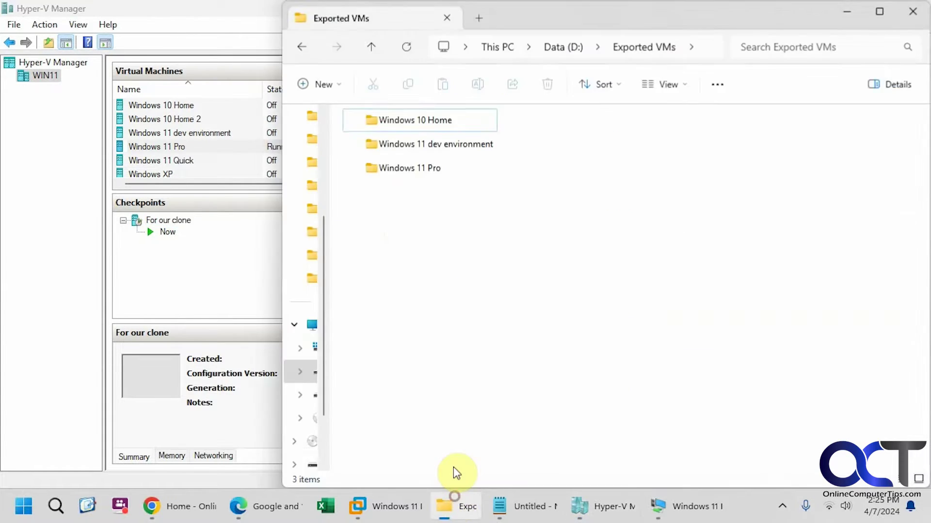
double_click(427, 173)
double_click(428, 126)
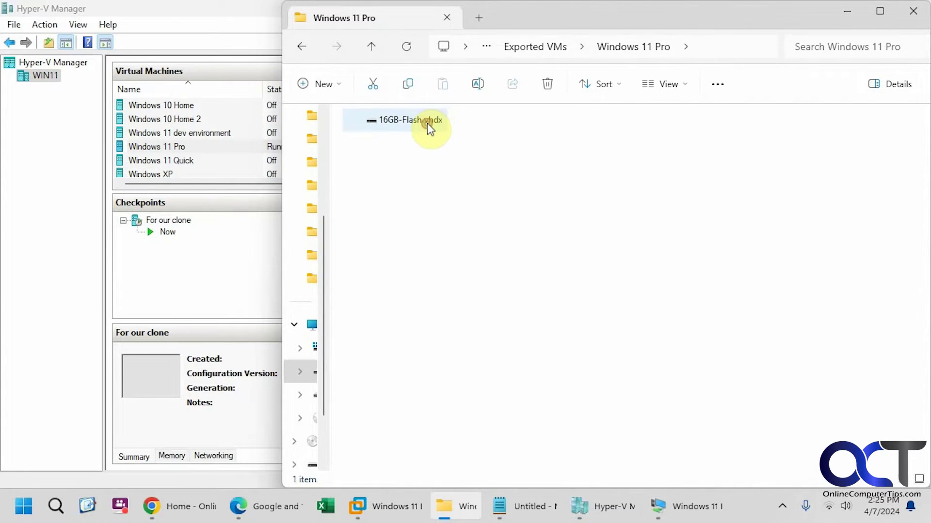
click(301, 44)
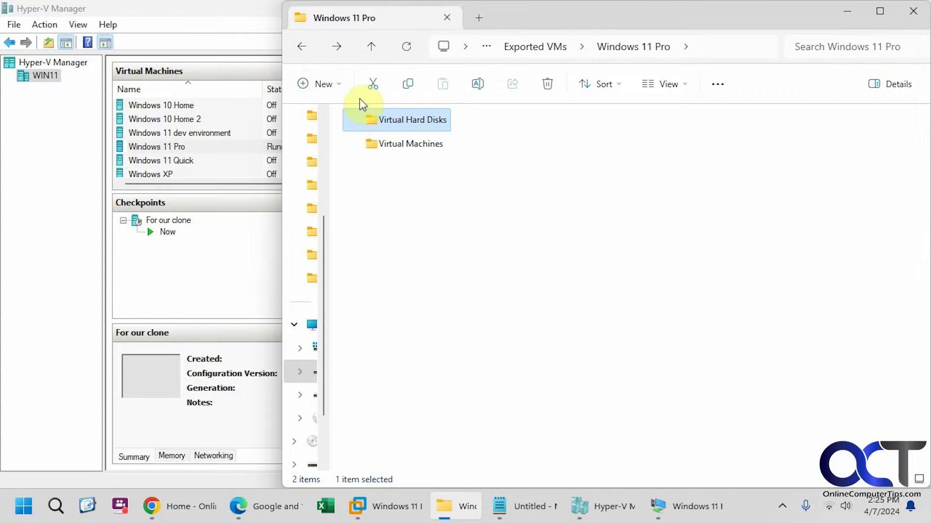
double_click(394, 143)
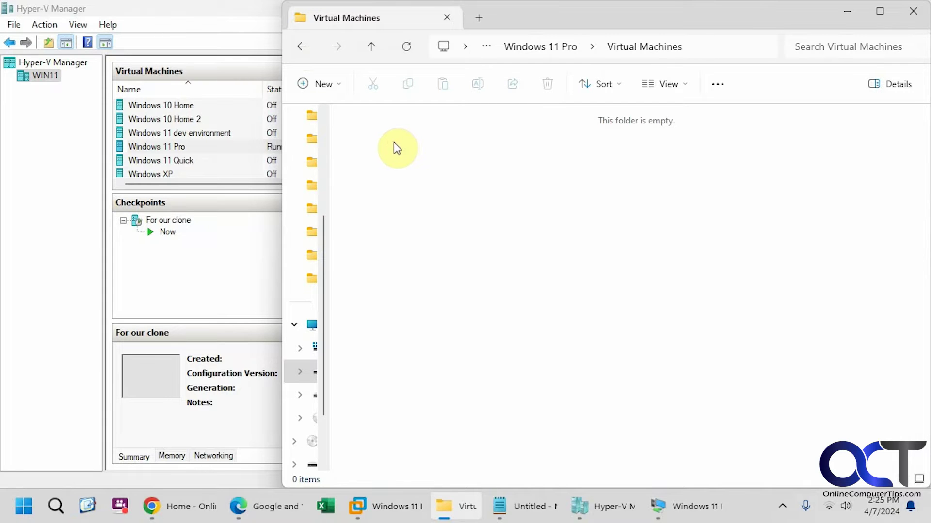
click(301, 45)
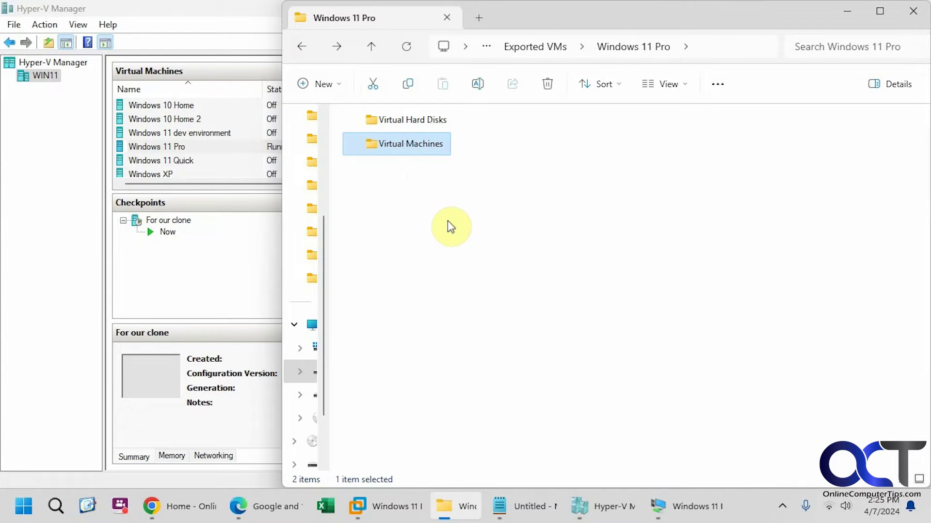
key(alt+Tab)
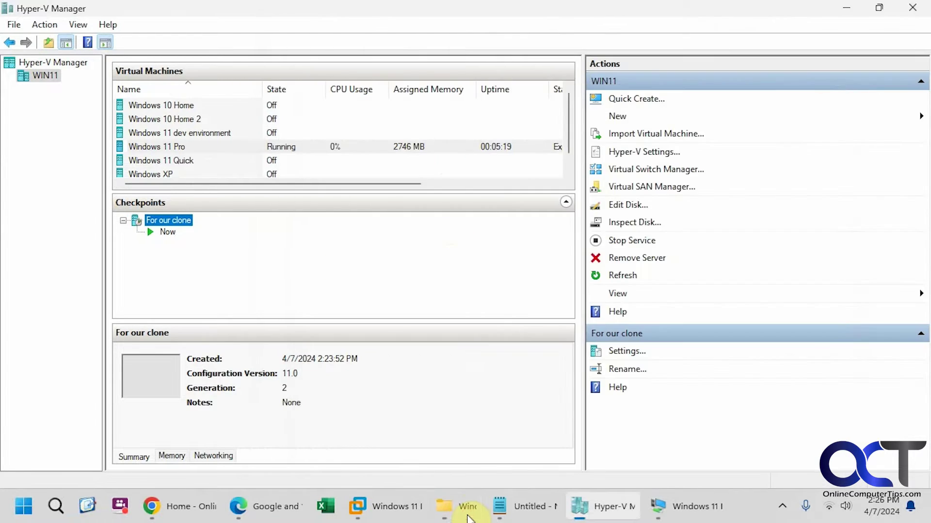
Check Windows 11 Pro's Exporting status, then view the exported .vmcx, .vmgs and .VMRS files in Virtual Machines
drag(306, 184, 405, 185)
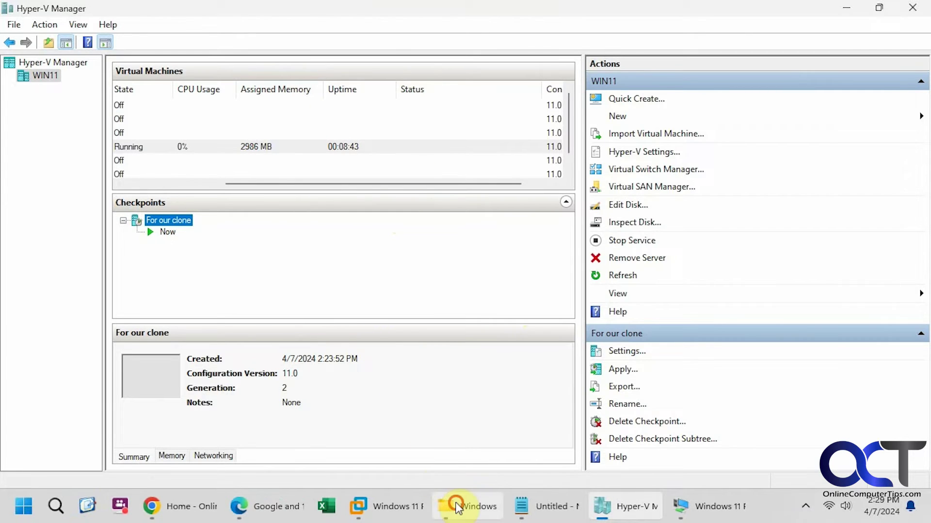
click(457, 504)
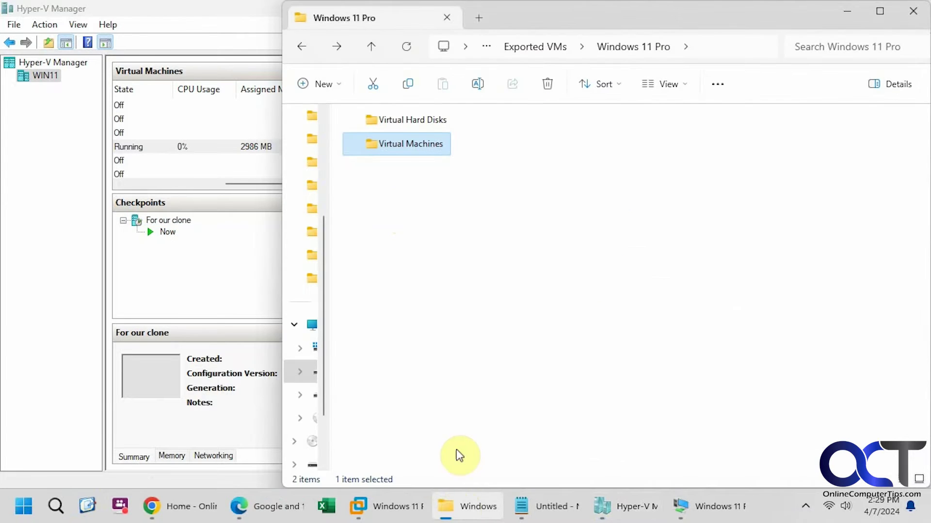
double_click(407, 148)
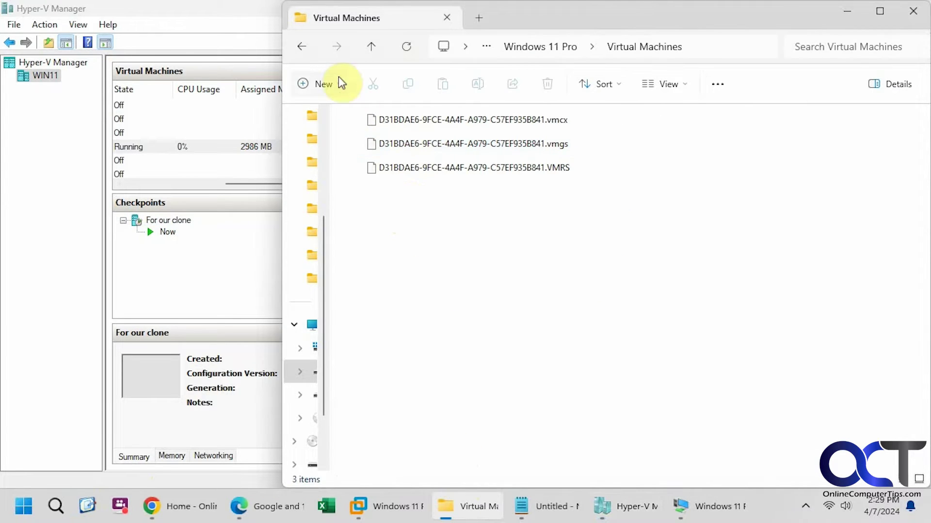
View 16GB-Flash.vhdx and Windows 11 Pro.vhdx in Virtual Hard Disks, then minimize Explorer and scroll the VM list back
click(303, 47)
click(391, 119)
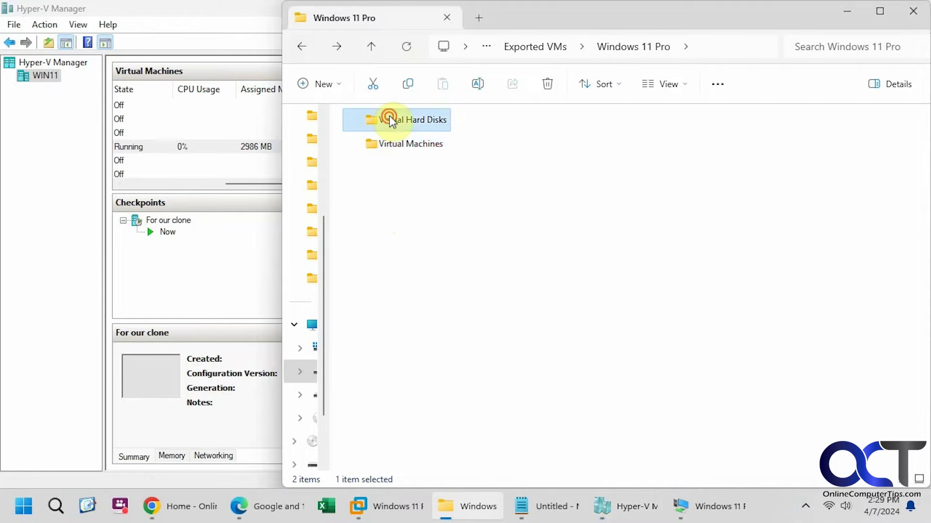
double_click(390, 120)
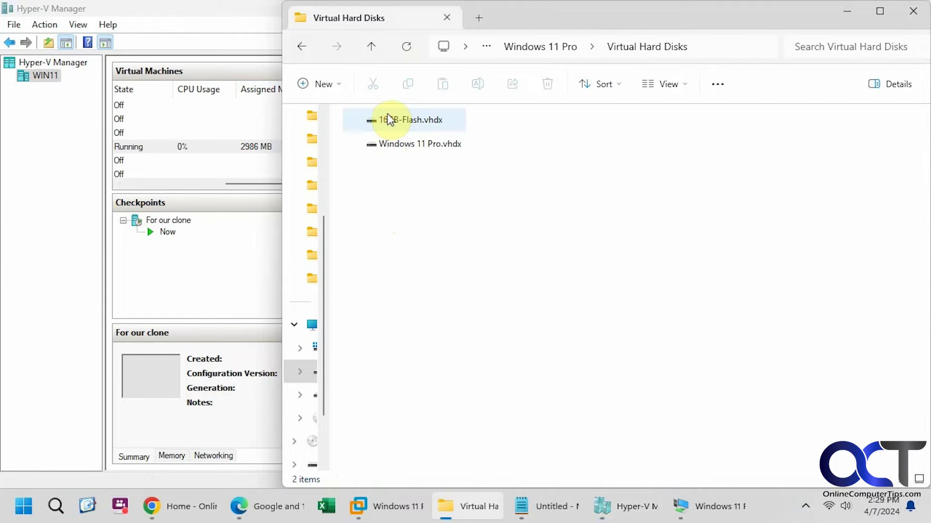
click(847, 11)
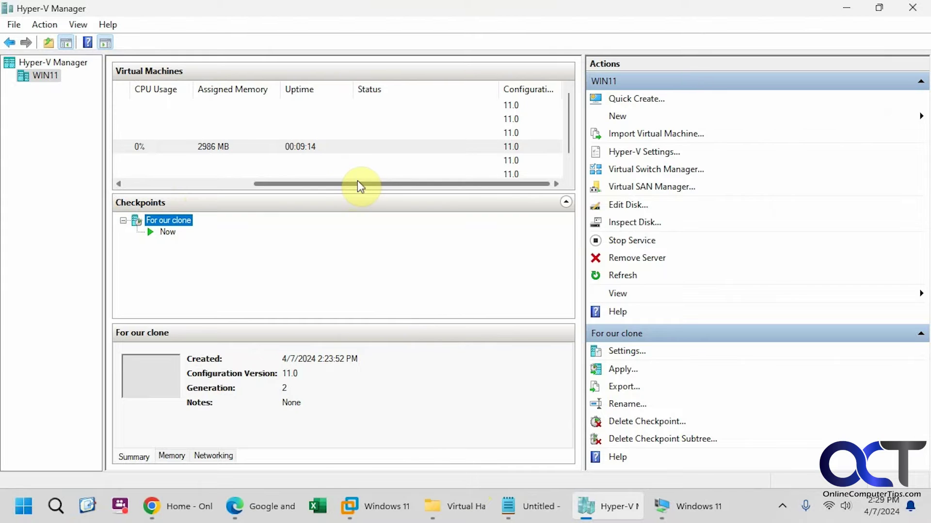
drag(359, 186, 222, 180)
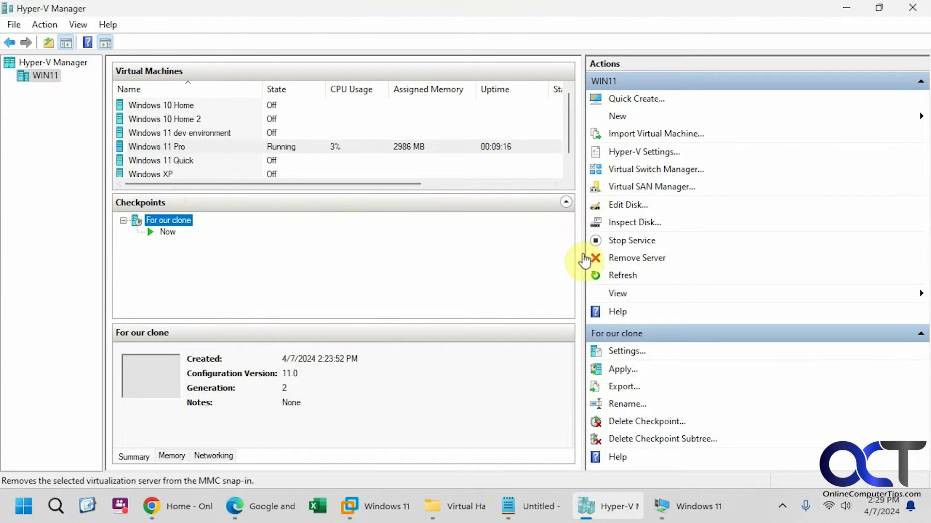
Start the Import Virtual Machine wizard and accept D:\Exported VMs\Windows 11 Pro\ after checking it in Explorer
click(646, 138)
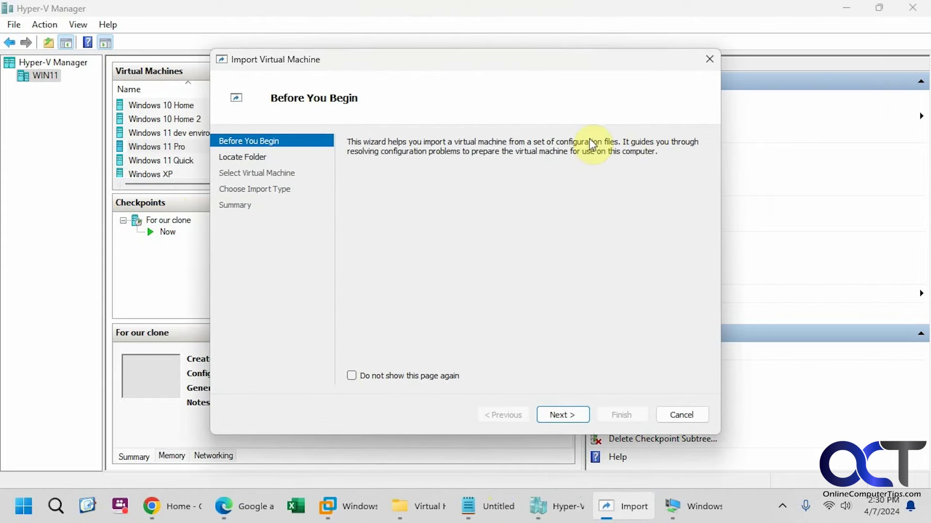
click(562, 415)
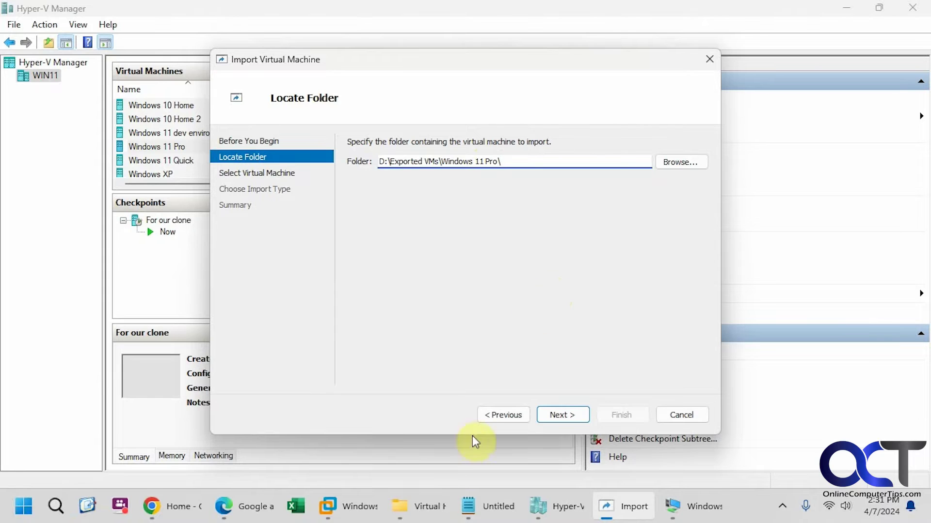
click(422, 505)
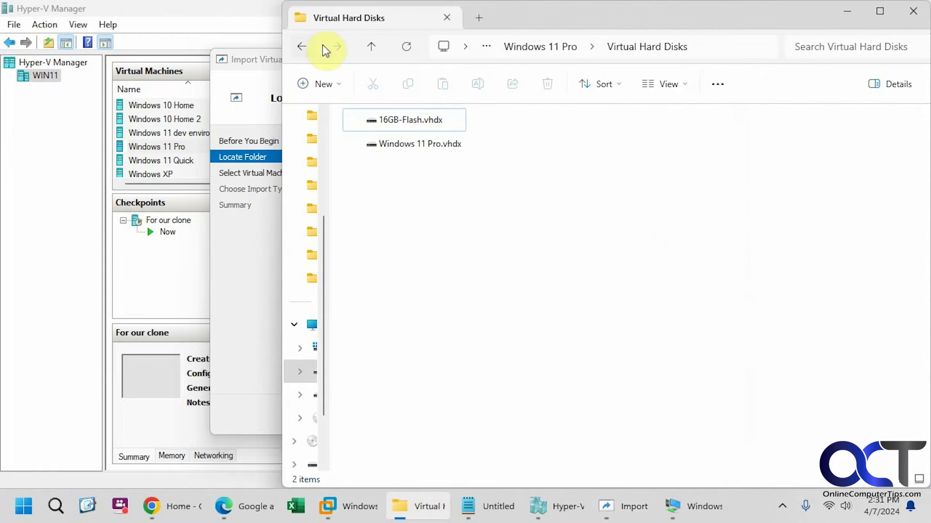
click(302, 46)
click(303, 47)
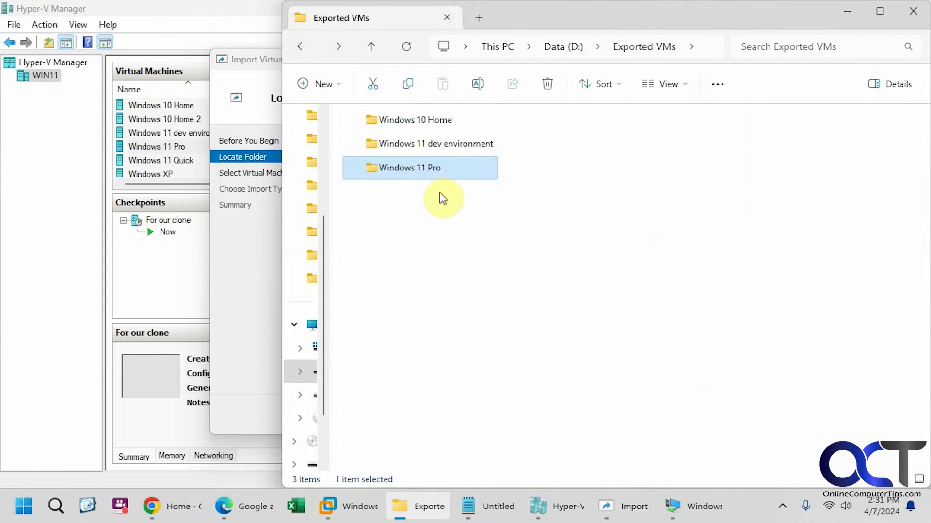
click(848, 11)
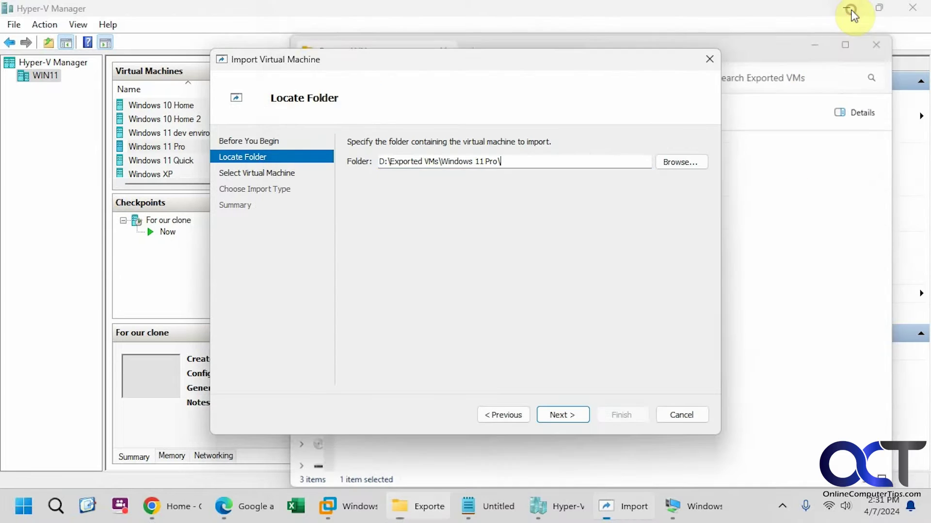
click(572, 414)
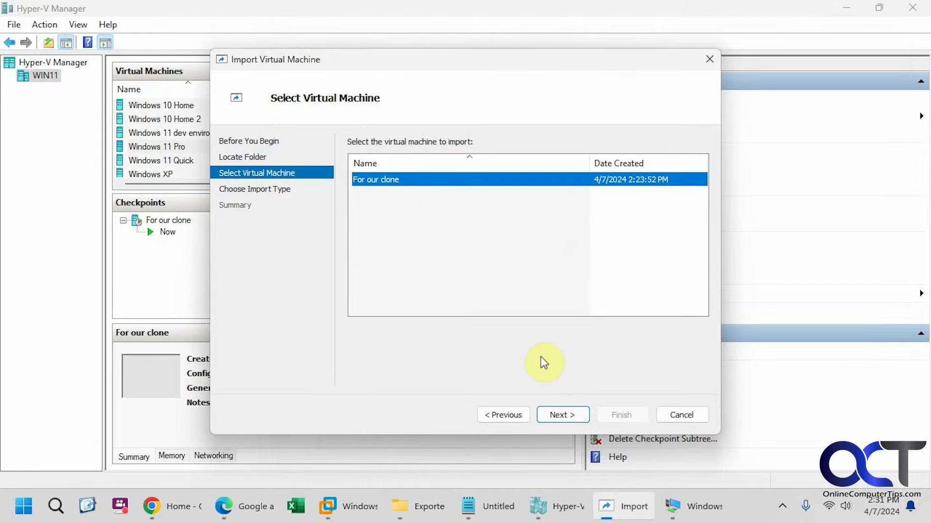
Select 'For our clone' and choose 'Copy the virtual machine (create a new unique ID)' as the import type
click(562, 416)
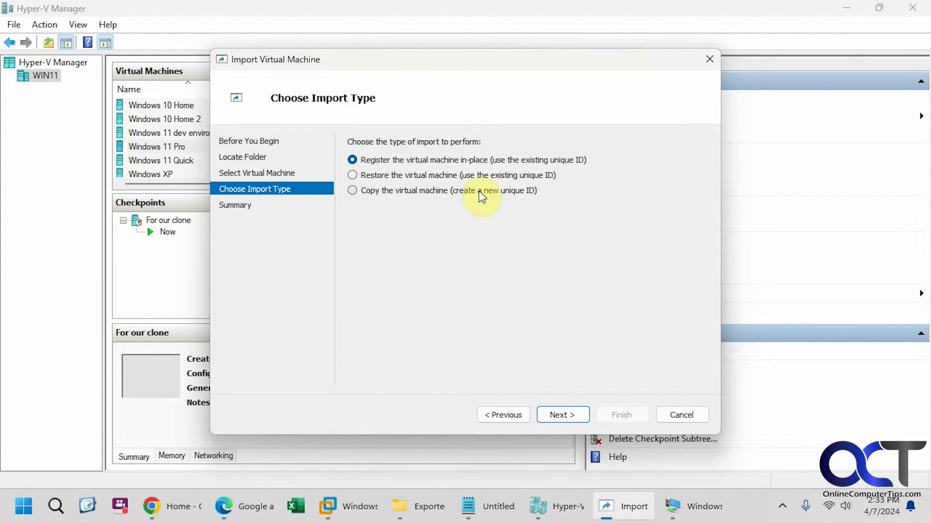
click(417, 193)
click(560, 416)
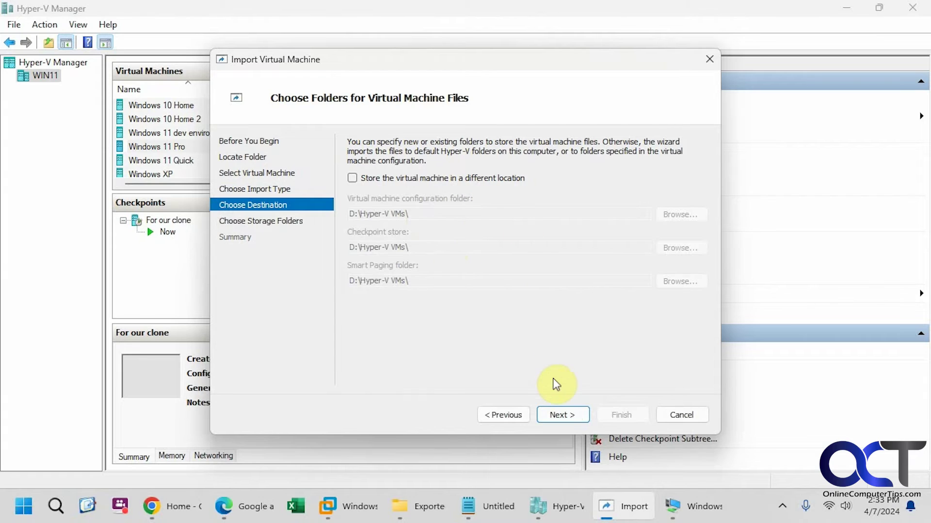
Keep the default machine folders and set the virtual hard disk location to D:\Hyper-V VMs\clone after a file-exists error
click(562, 417)
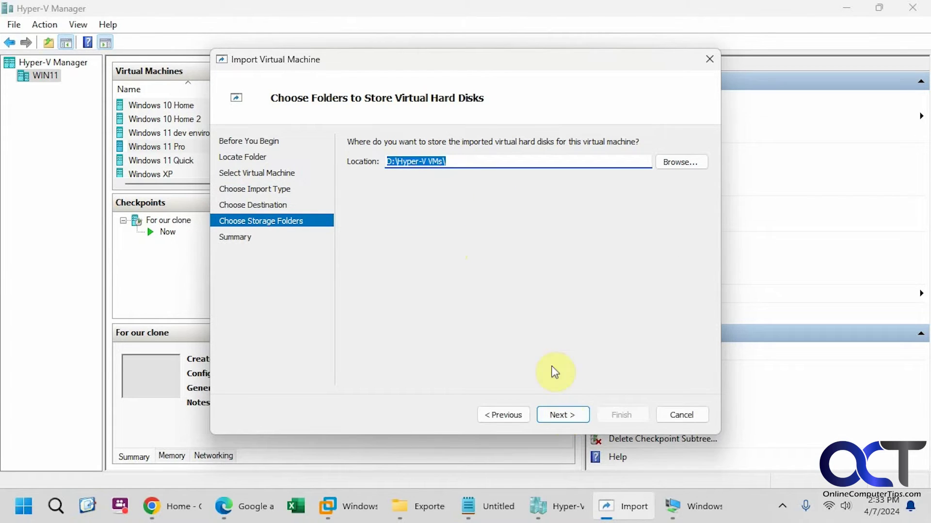
click(563, 415)
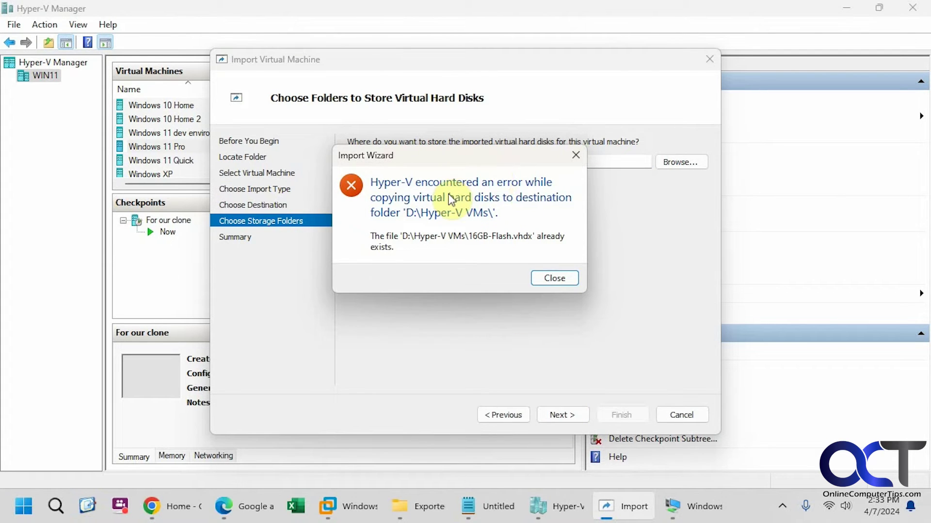
click(550, 279)
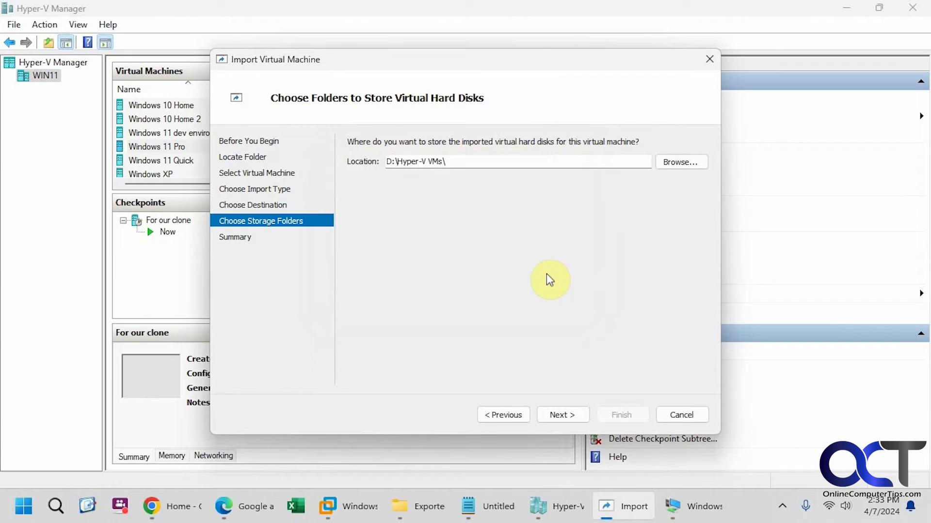
click(471, 161)
text(clone)
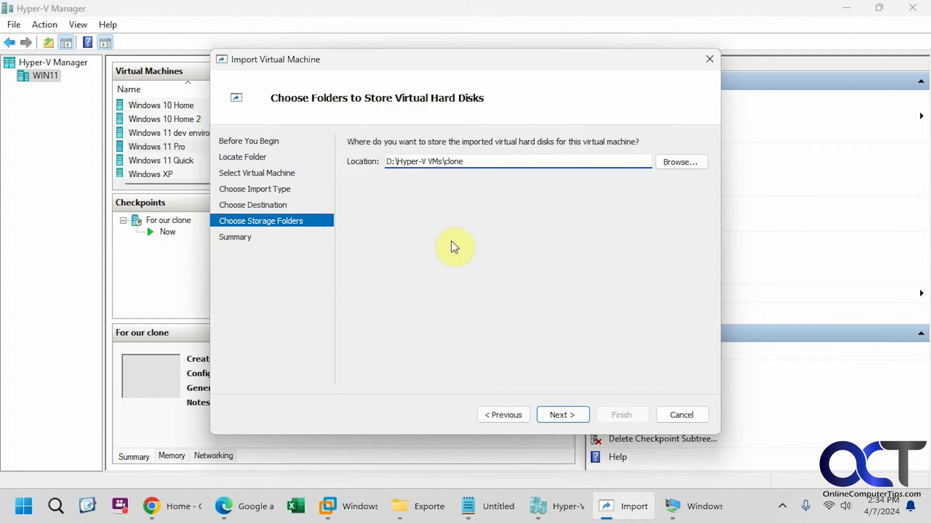
click(561, 413)
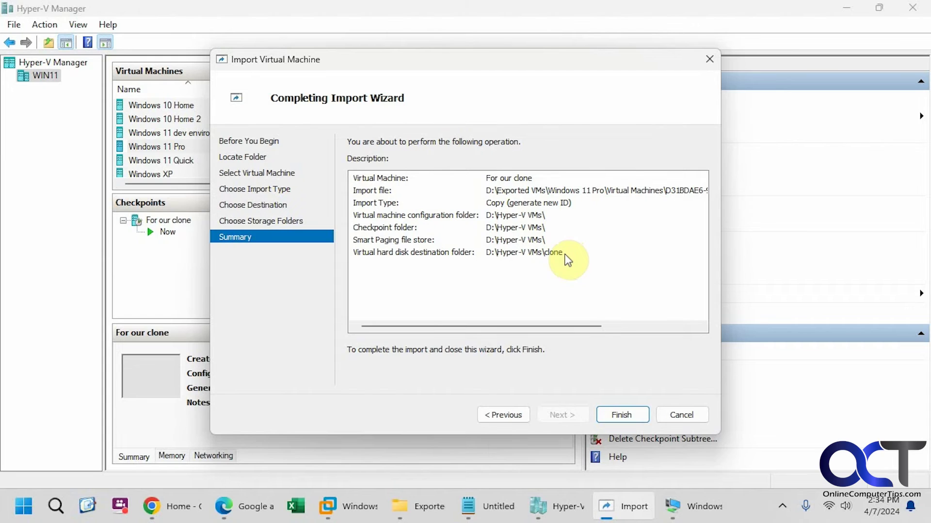
Finish the import and bring up the actions for the turned-off 'For our clone' VM
click(617, 414)
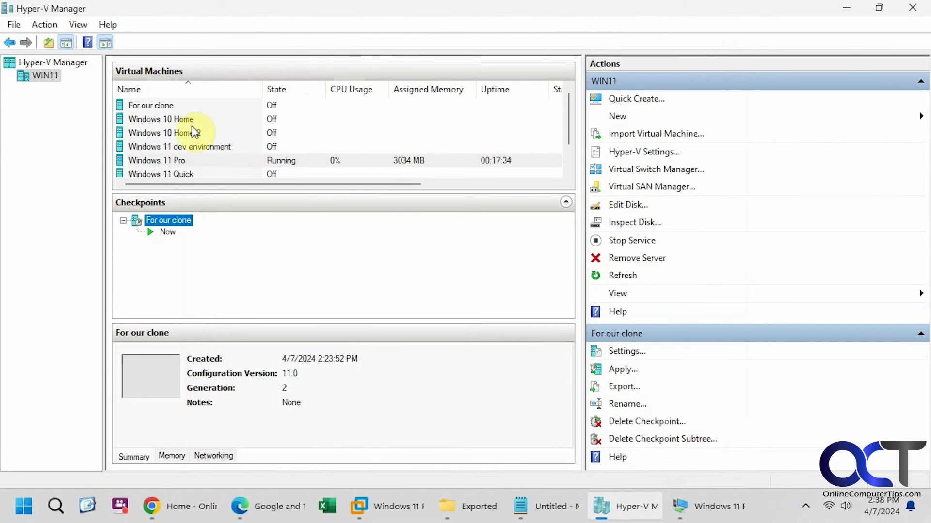
click(162, 106)
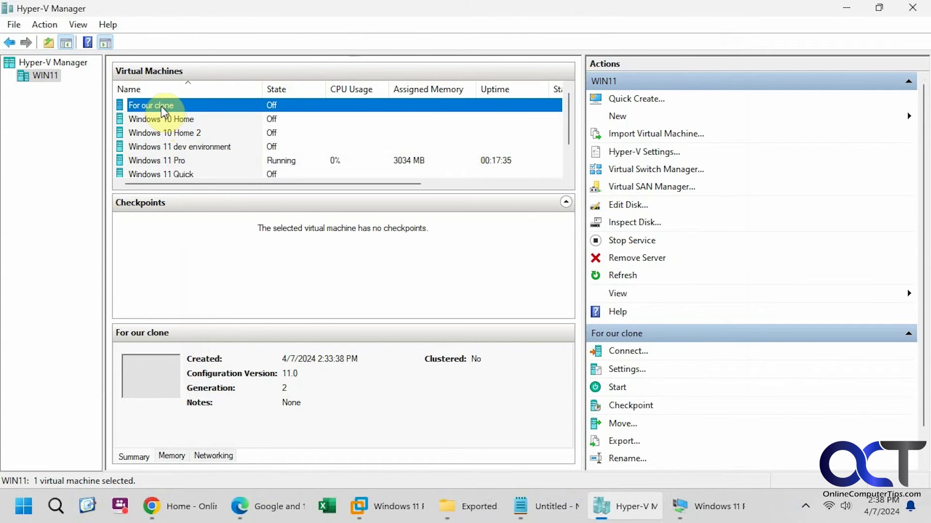
right_click(161, 108)
Connect to the For our clone VM and start it, moving its connection window down-left
click(184, 117)
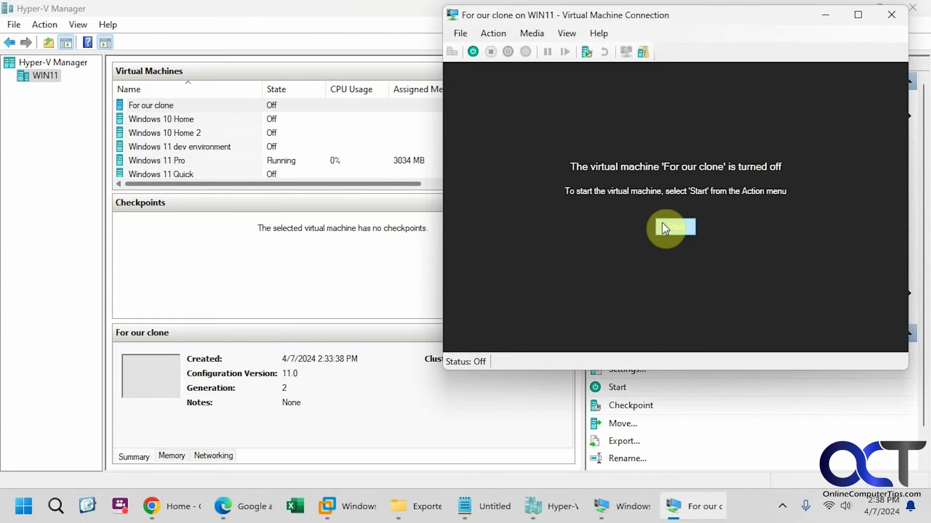
click(663, 228)
drag(712, 25, 552, 79)
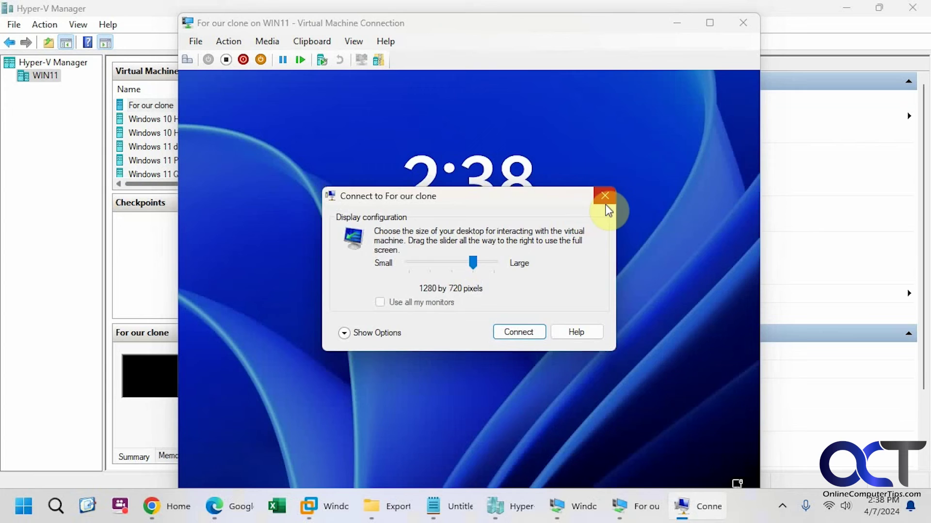
Sign into the clone's Windows desktop with its PIN, then bring up the Windows 11 Pro window
click(604, 196)
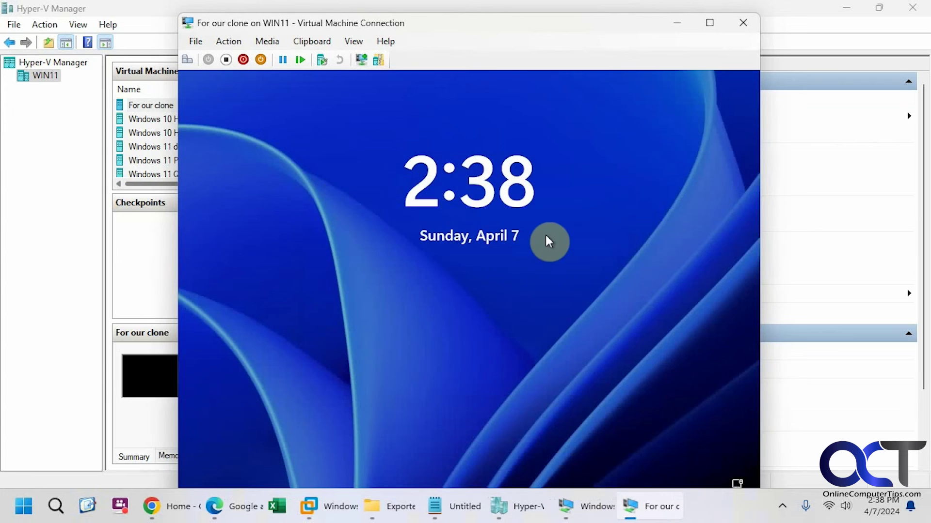
click(528, 252)
text(1234)
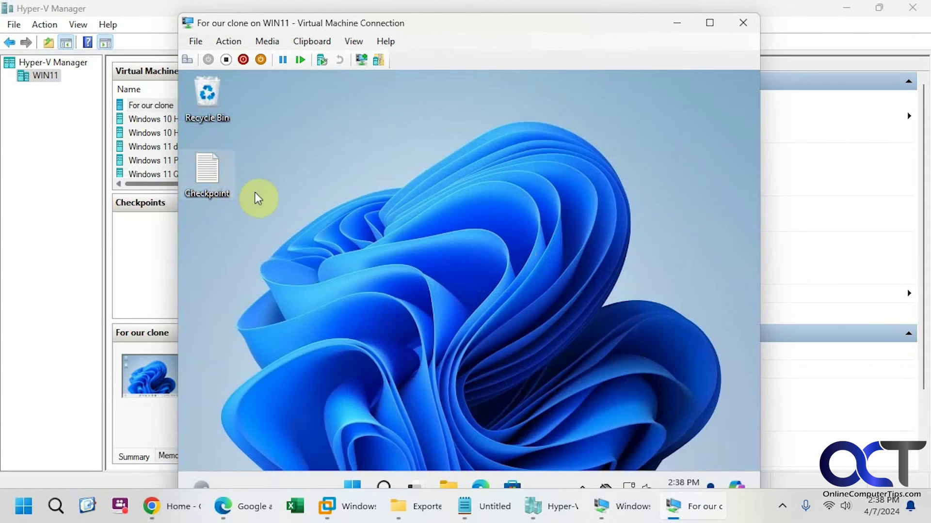
click(631, 507)
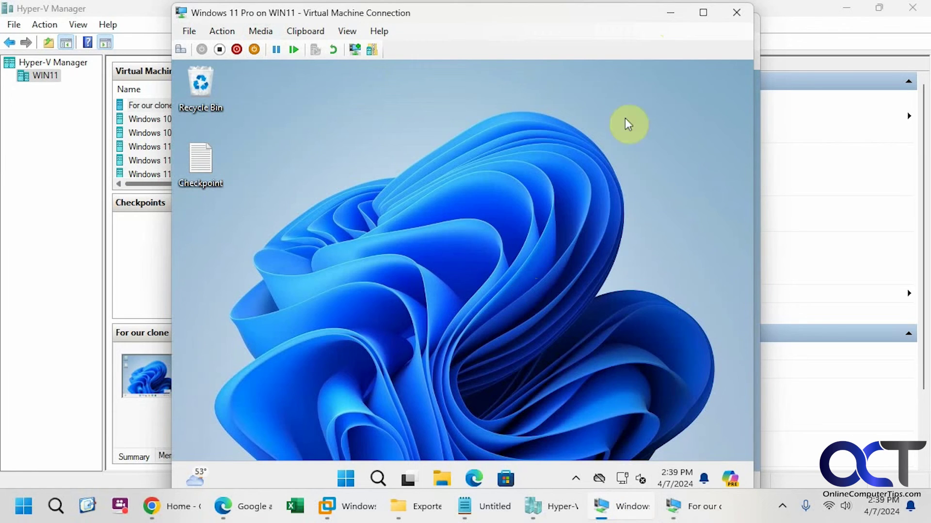
Minimize the Windows 11 Pro and For our clone connection windows
click(674, 23)
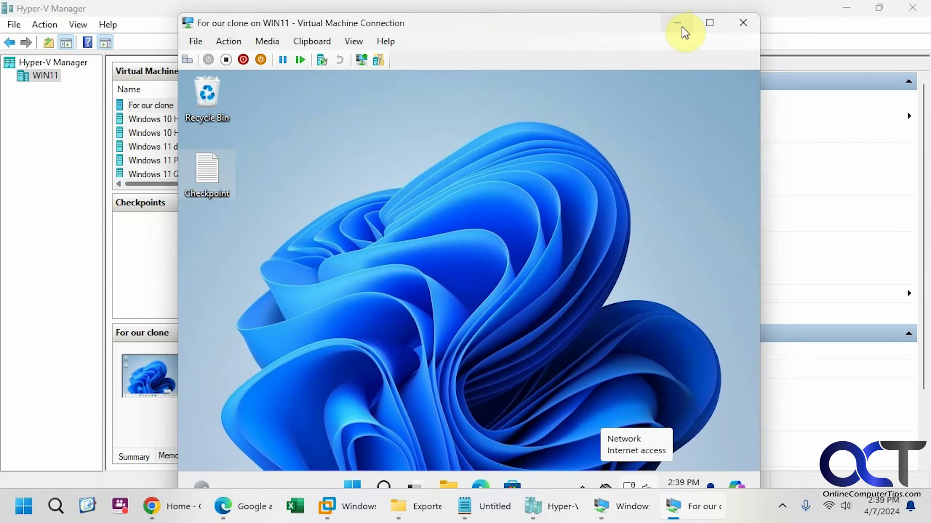
click(675, 24)
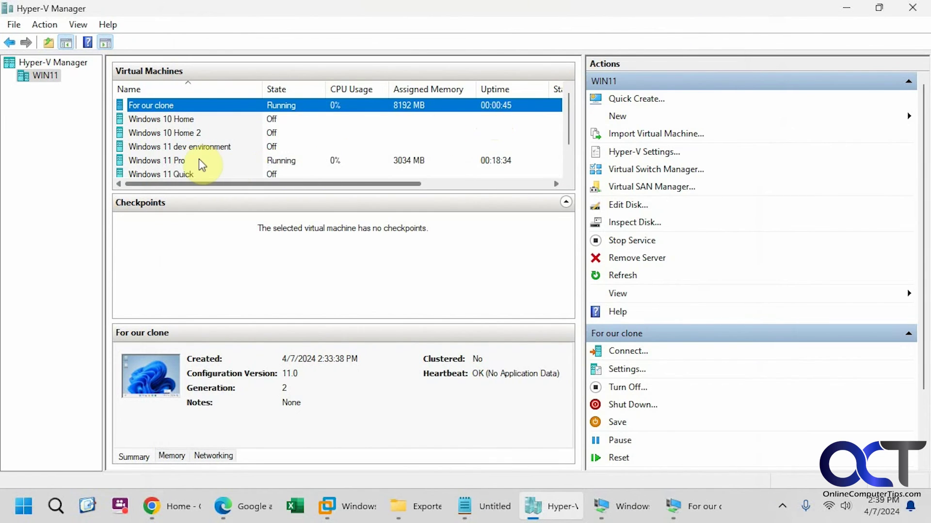